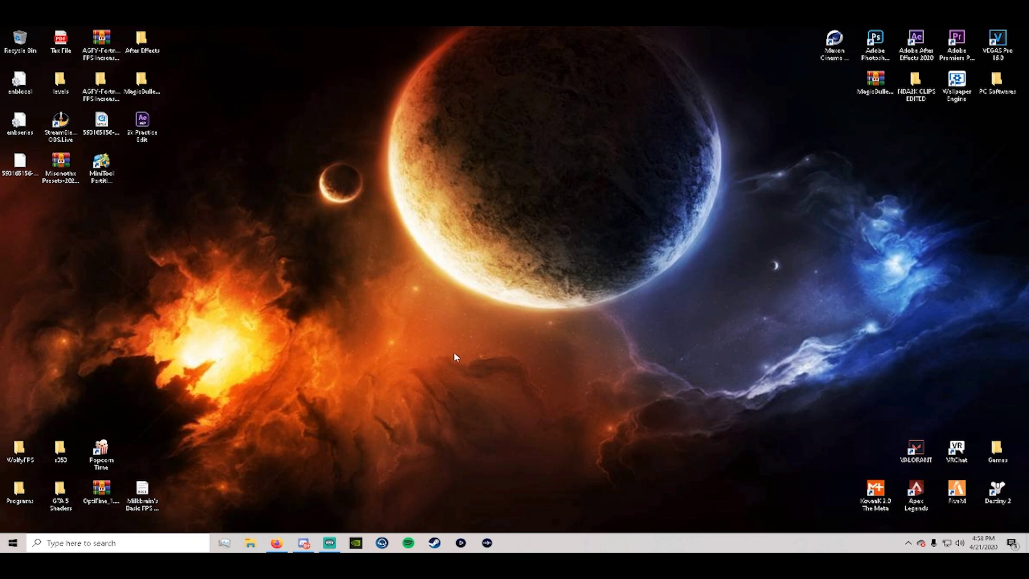
- Check This PC in File Explorer: only Local Disk (C:) appears, 1.16 TB free of 1.81 TB
{"action": "left_click", "coordinate": [251, 543]}
{"action": "left_click", "coordinate": [354, 313]}
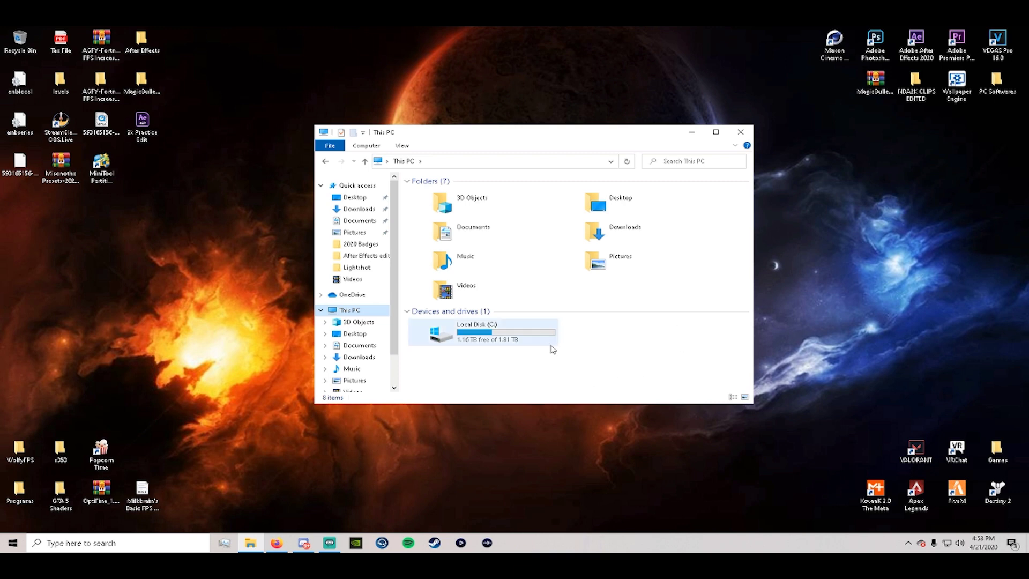
{"action": "left_click", "coordinate": [740, 131]}
{"action": "left_click", "coordinate": [139, 542]}
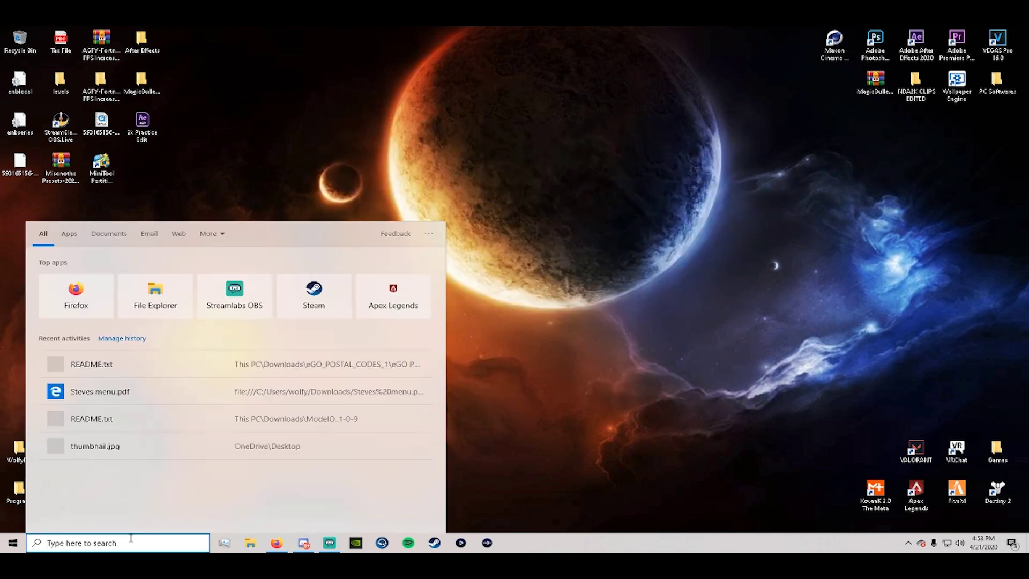
- Search Windows for 'disk management'
{"action": "type", "text": "disk management"}
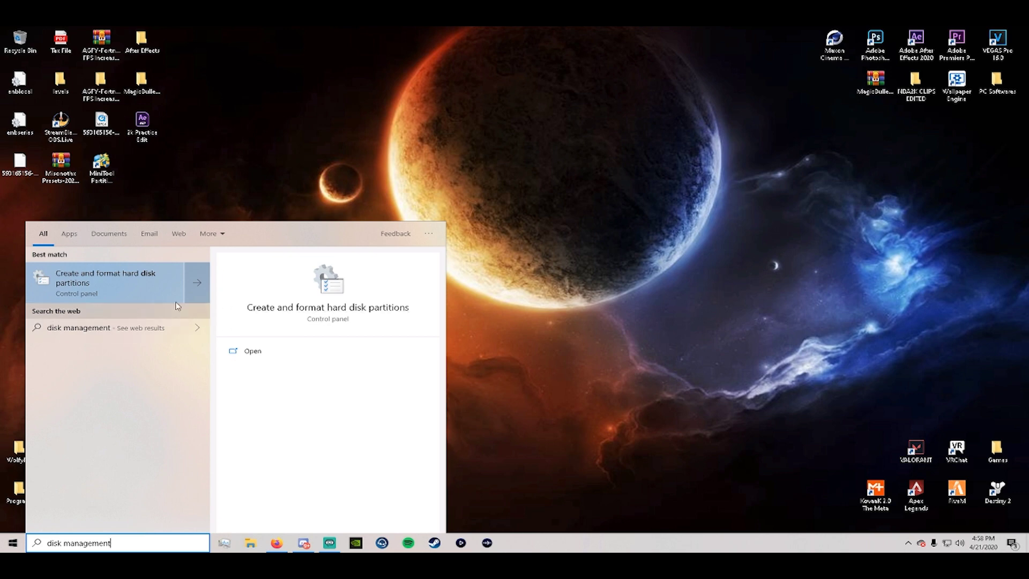
- Launch Disk Management, maximize it, and clear the C: volume selection
{"action": "key", "text": "Return"}
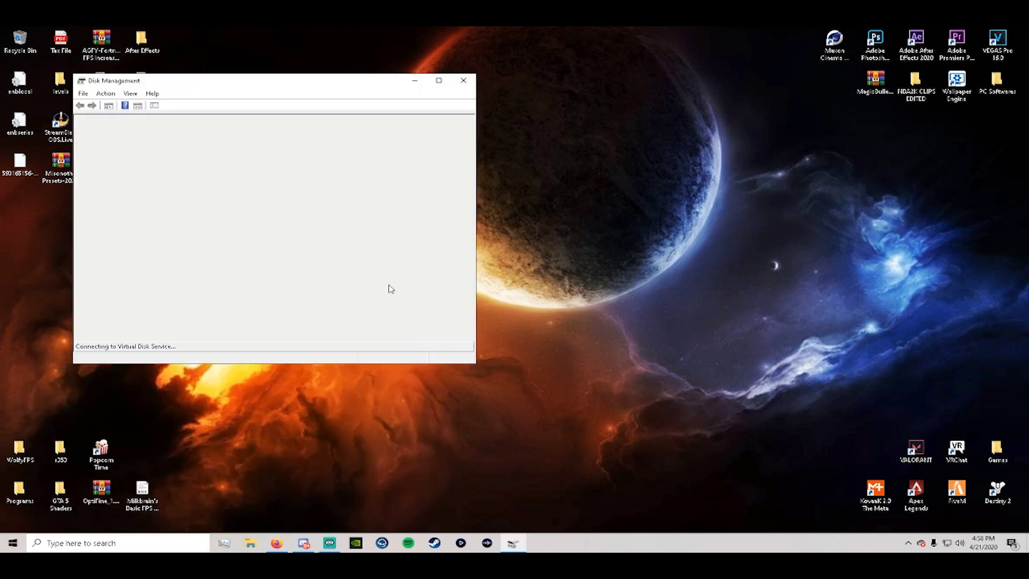
{"action": "left_click", "coordinate": [608, 103]}
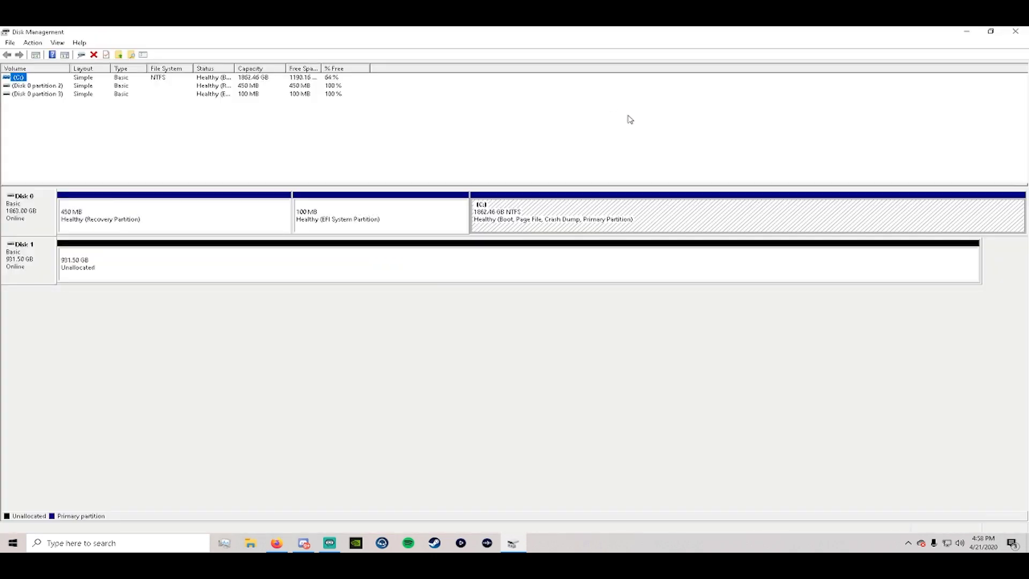
{"action": "left_click", "coordinate": [559, 169]}
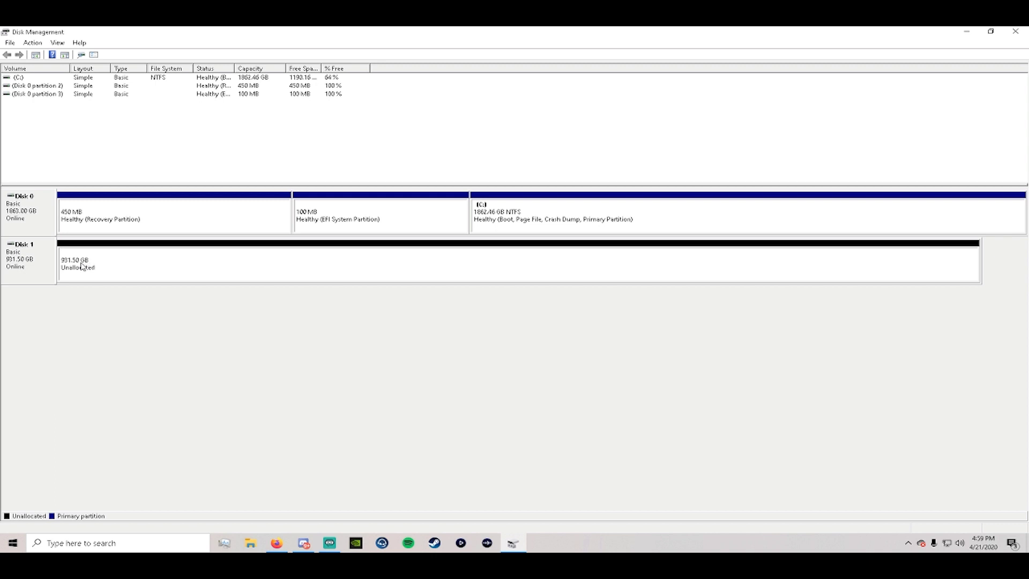
- Start the New Simple Volume Wizard on Disk 1's unallocated space
{"action": "right_click", "coordinate": [485, 268]}
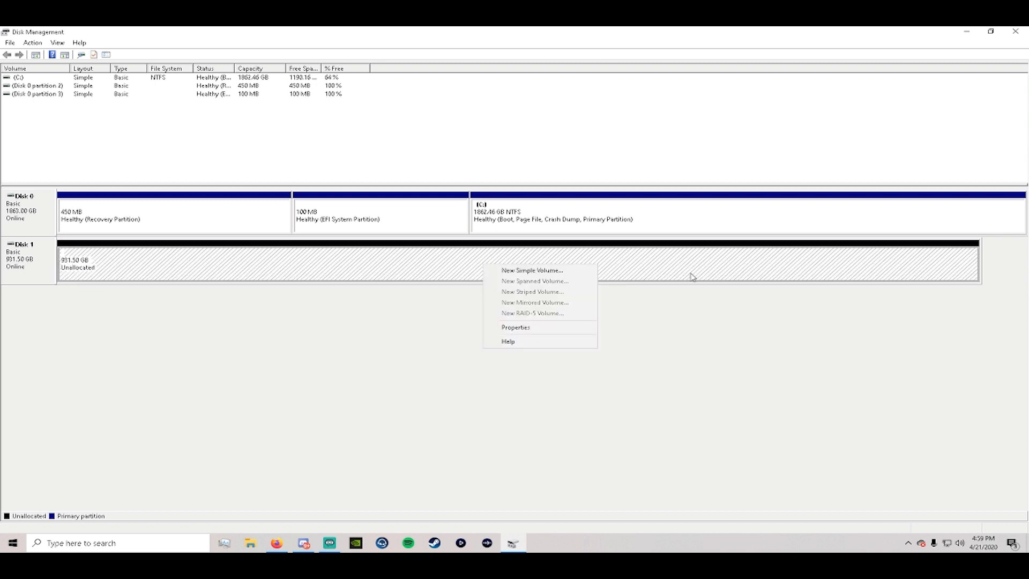
{"action": "left_click", "coordinate": [533, 271]}
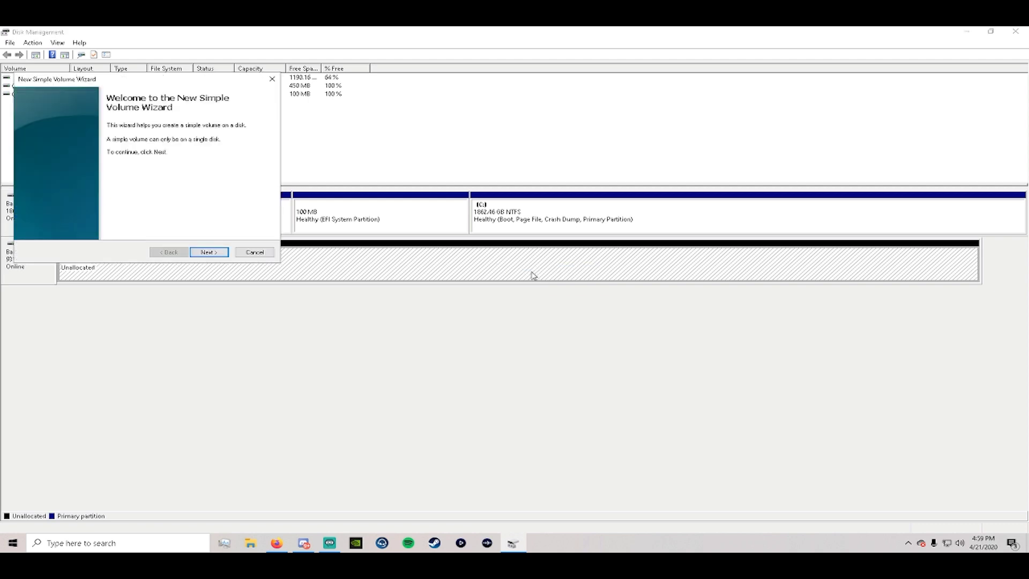
{"action": "left_click_drag", "start_coordinate": [172, 84], "coordinate": [521, 109]}
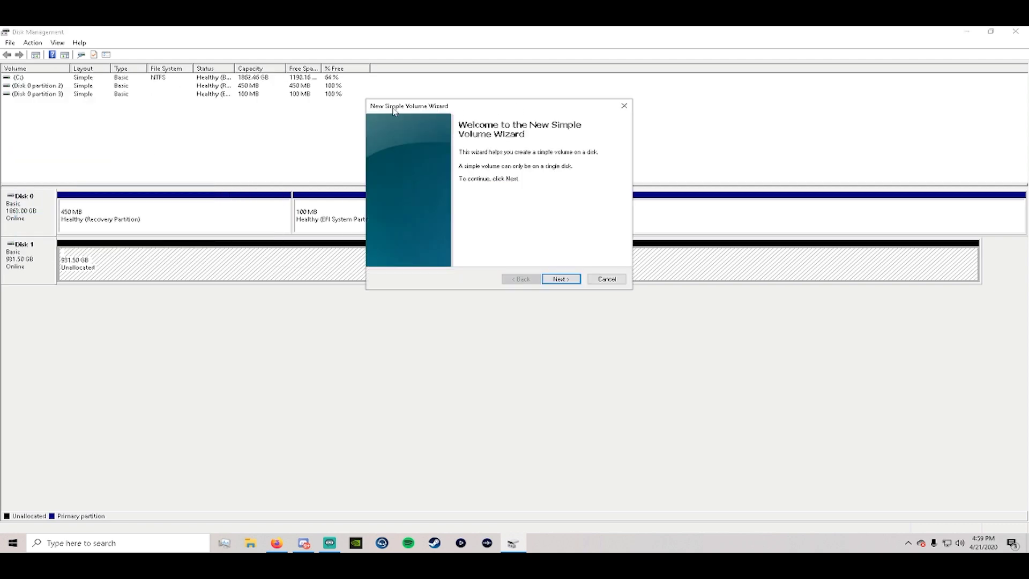
{"action": "left_click", "coordinate": [561, 280]}
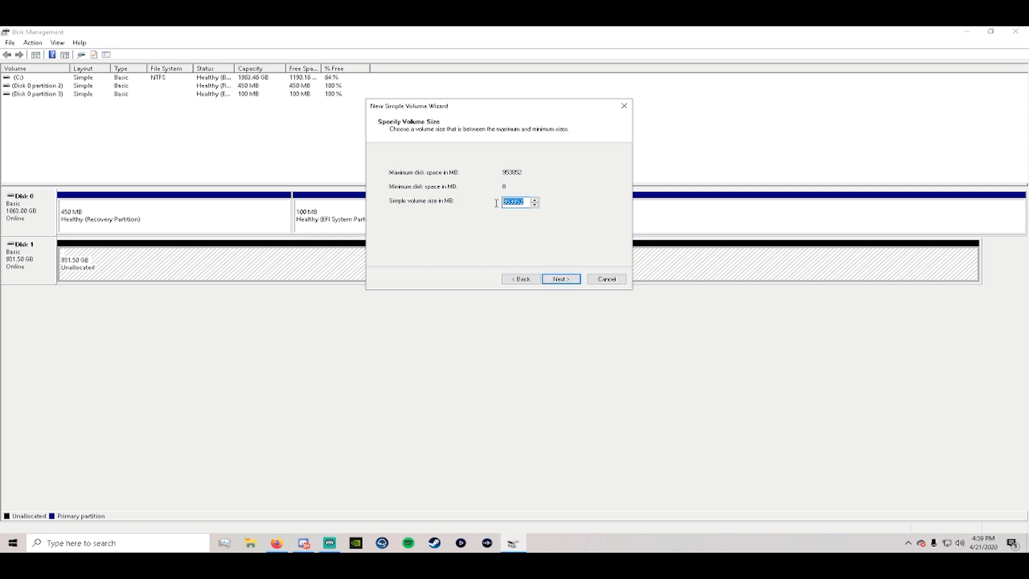
- Keep the volume size at 953852 MB and assign drive letter D
{"action": "key", "text": "BackSpace"}
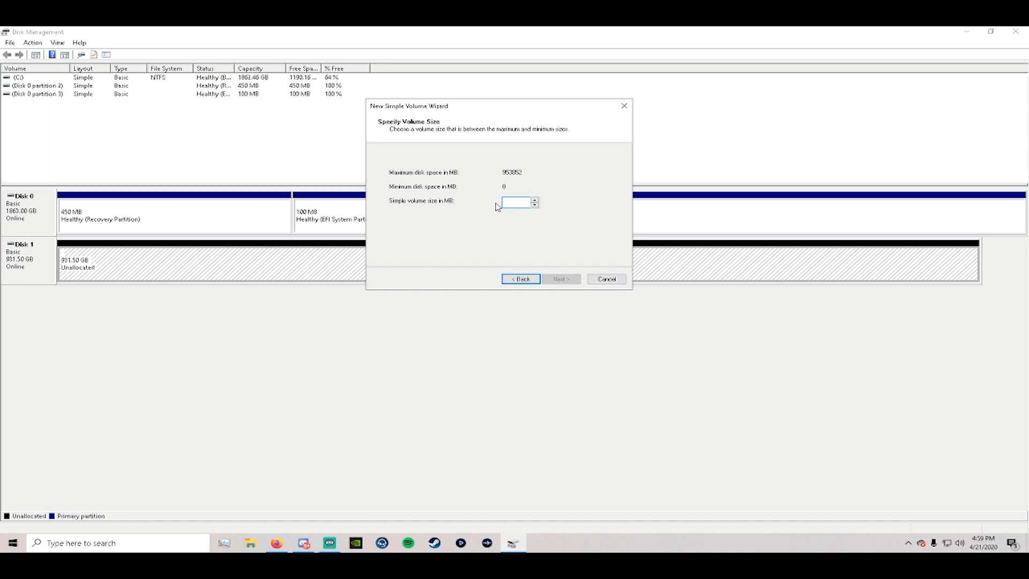
{"action": "type", "text": "953852"}
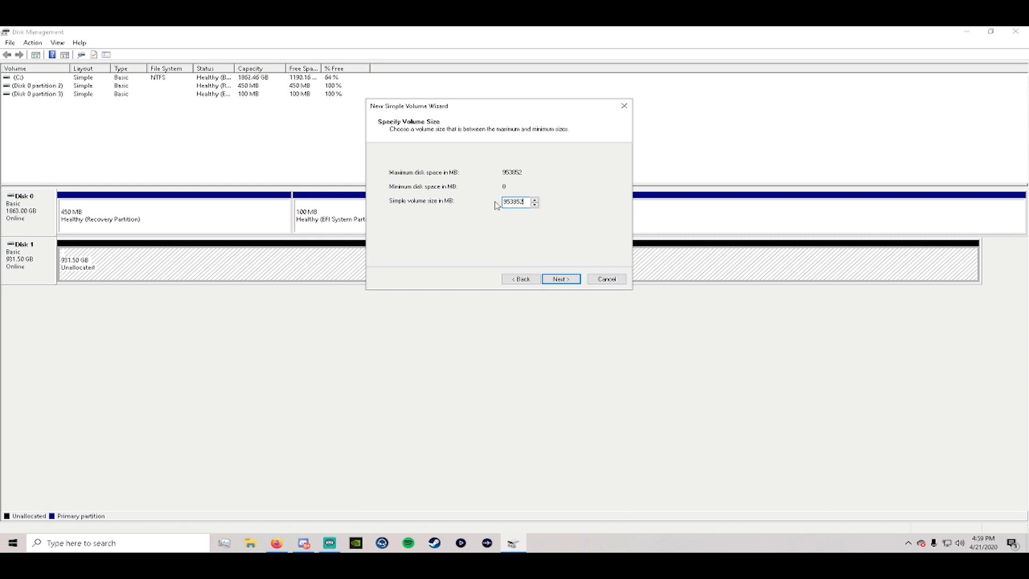
{"action": "left_click", "coordinate": [561, 280]}
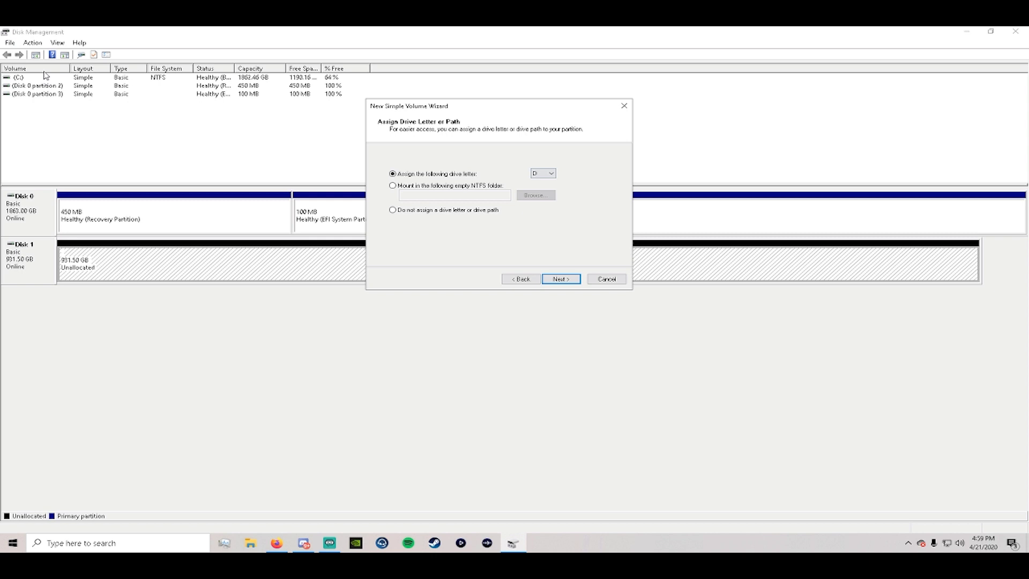
{"action": "left_click", "coordinate": [552, 175]}
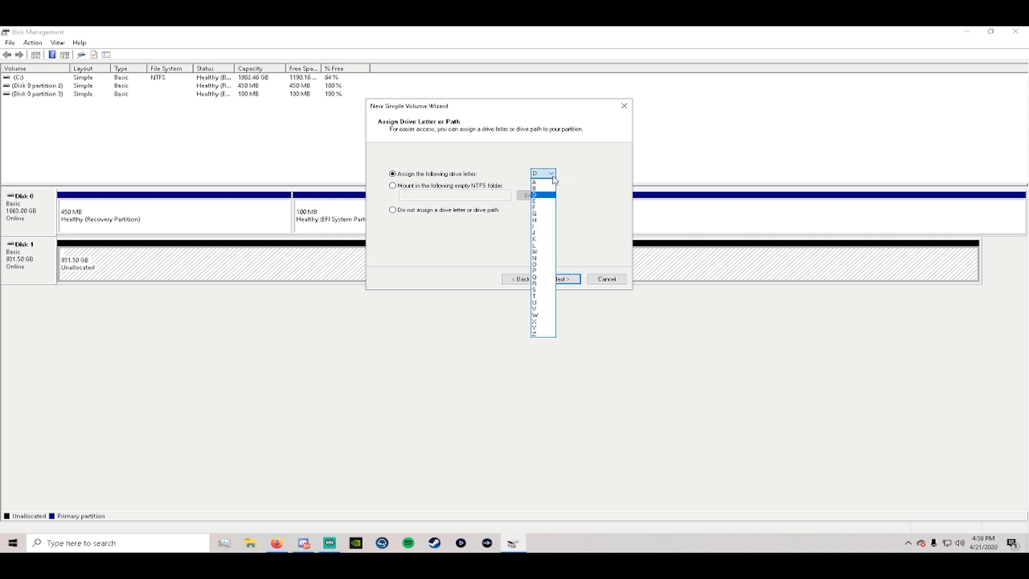
{"action": "left_click", "coordinate": [544, 175]}
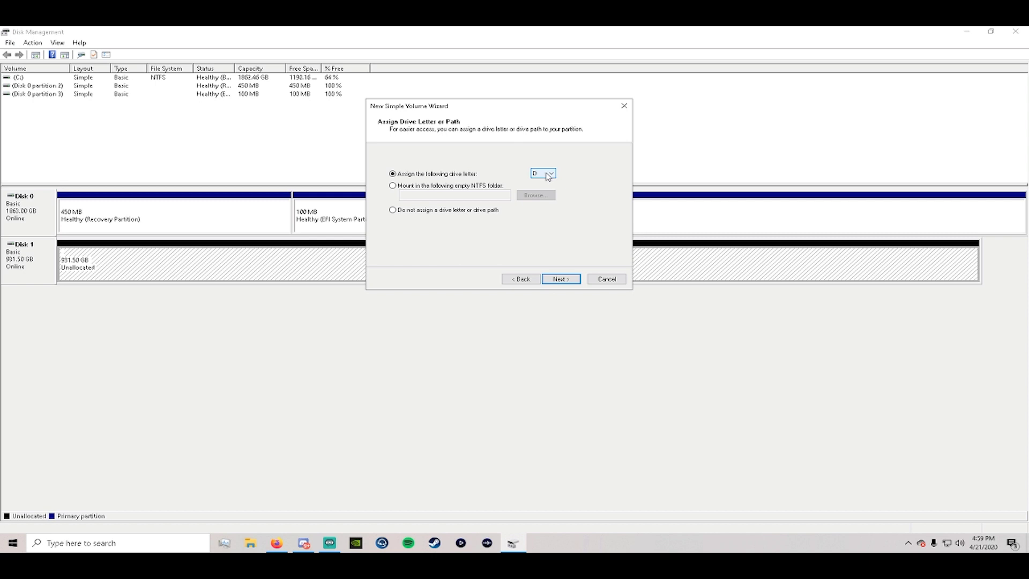
{"action": "left_click", "coordinate": [571, 279]}
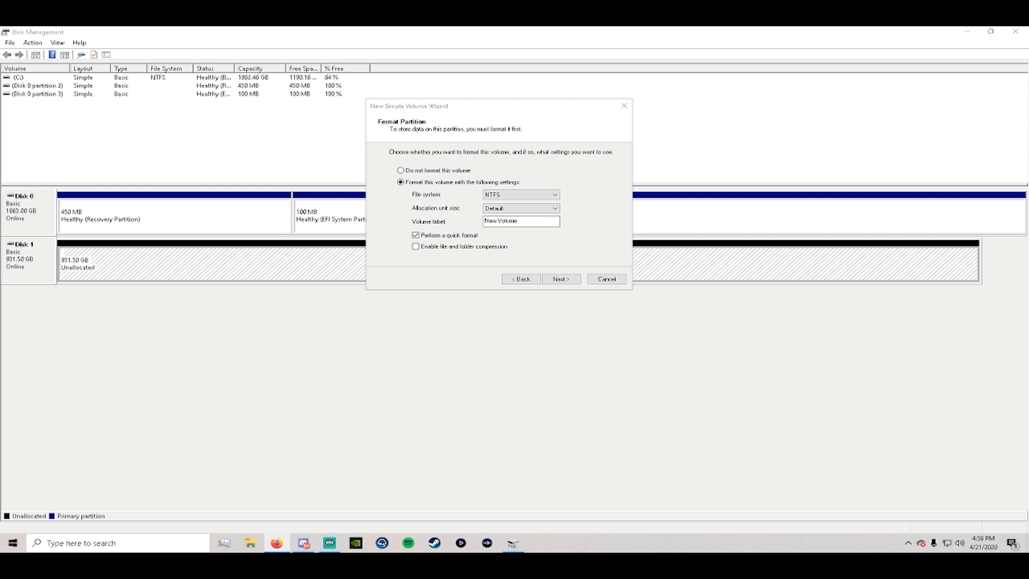
- Replace the default 'New Volume' label and finish creating the NTFS OS/Gaming (D:) volume
{"action": "left_click", "coordinate": [551, 138]}
{"action": "left_click", "coordinate": [475, 223]}
{"action": "key", "text": "BackSpace"}
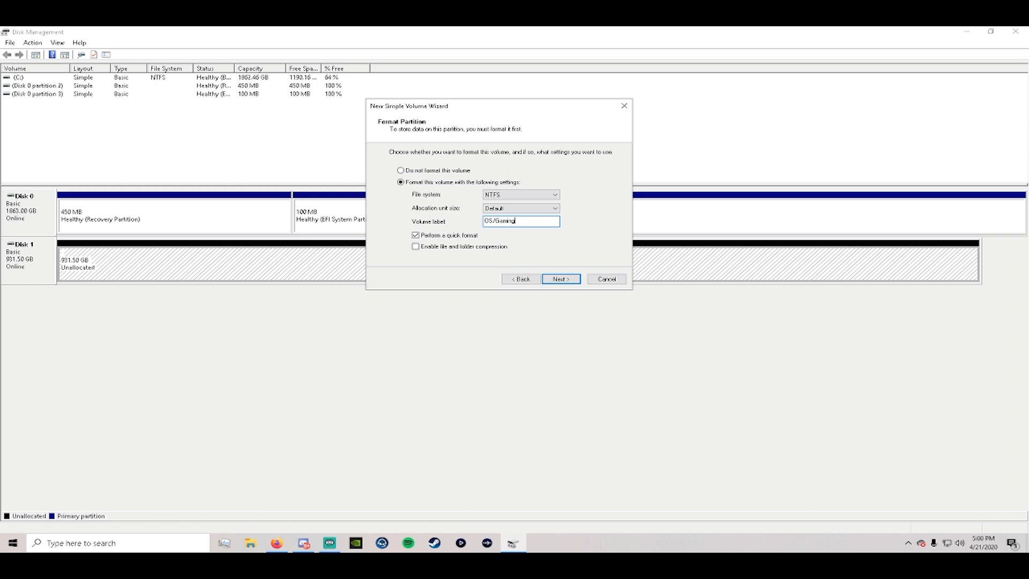
{"action": "key", "text": "Return"}
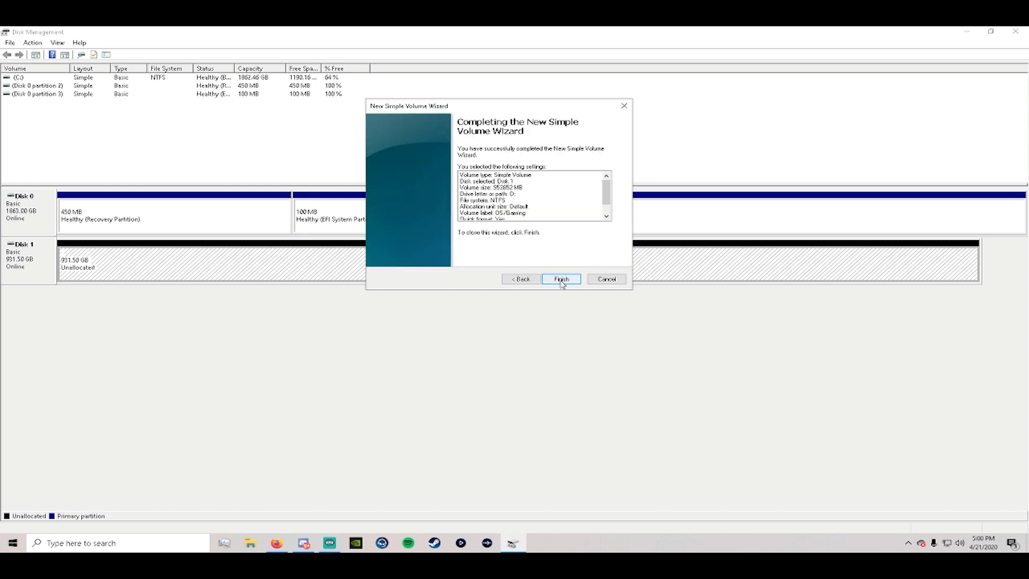
{"action": "left_click", "coordinate": [561, 280]}
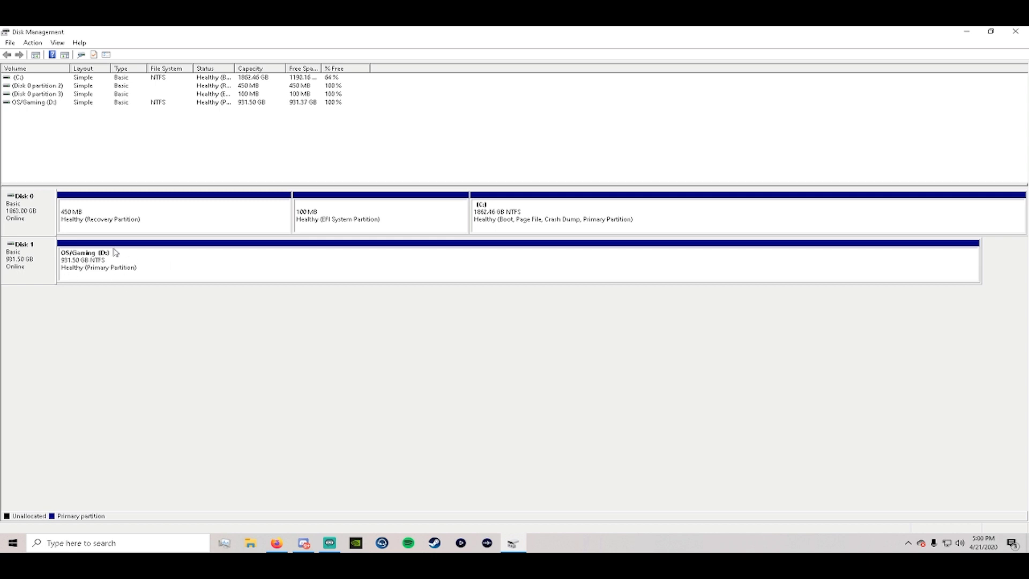
- Confirm in This PC that OS/Gaming (D:) shows 931 GB free, then close File Explorer
{"action": "left_click", "coordinate": [260, 546]}
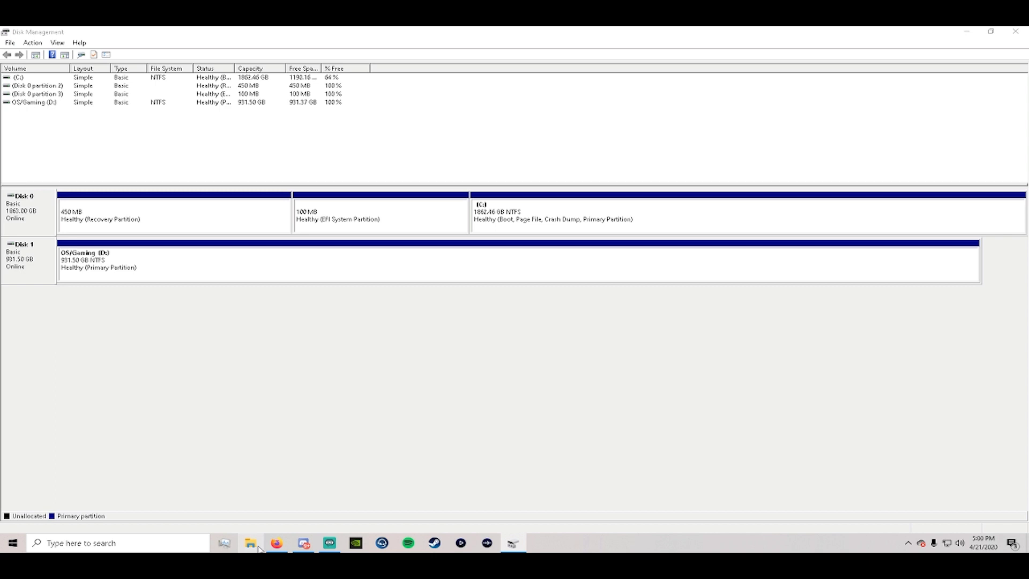
{"action": "left_click", "coordinate": [343, 309]}
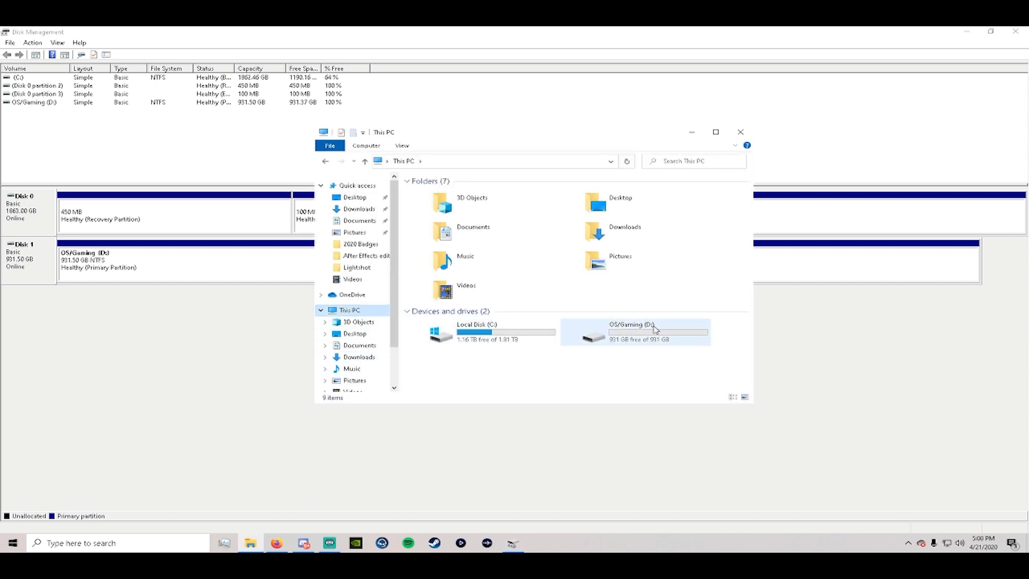
{"action": "left_click", "coordinate": [741, 132]}
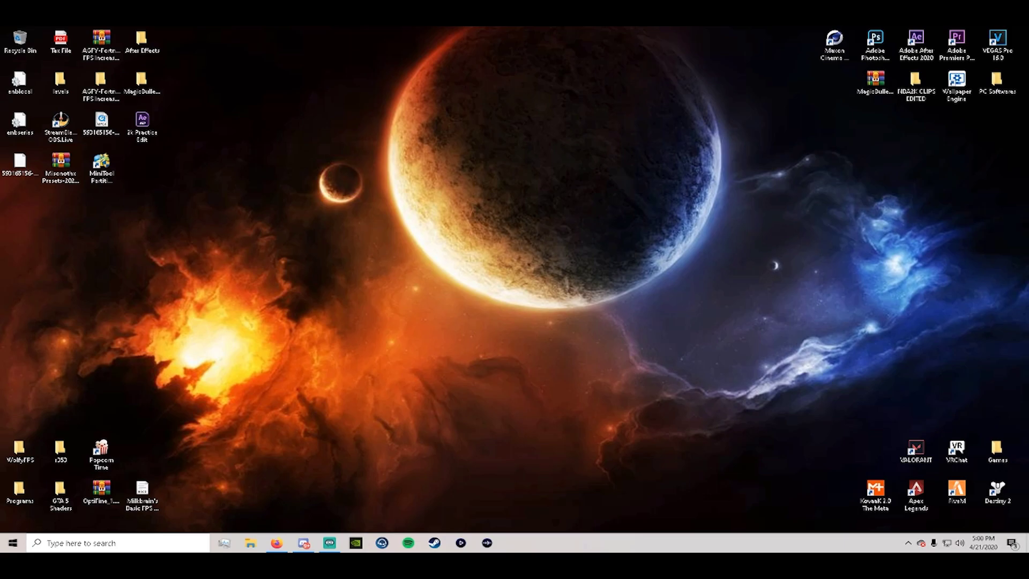
- Launch MiniTool Partition Wizard, declining the update offer and dismissing the ShadowMaker ad
{"action": "left_click", "coordinate": [470, 255]}
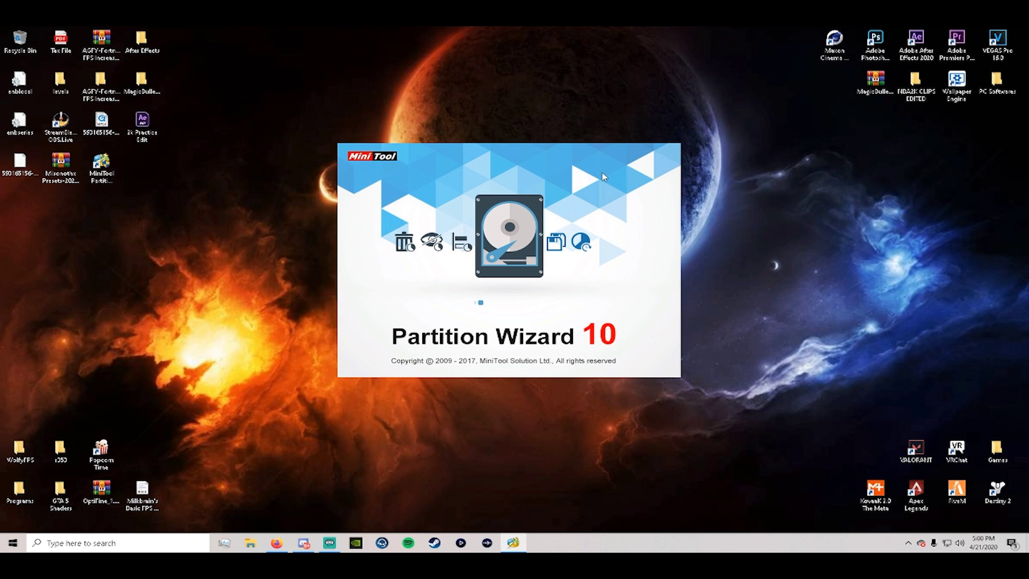
{"action": "left_click", "coordinate": [534, 324]}
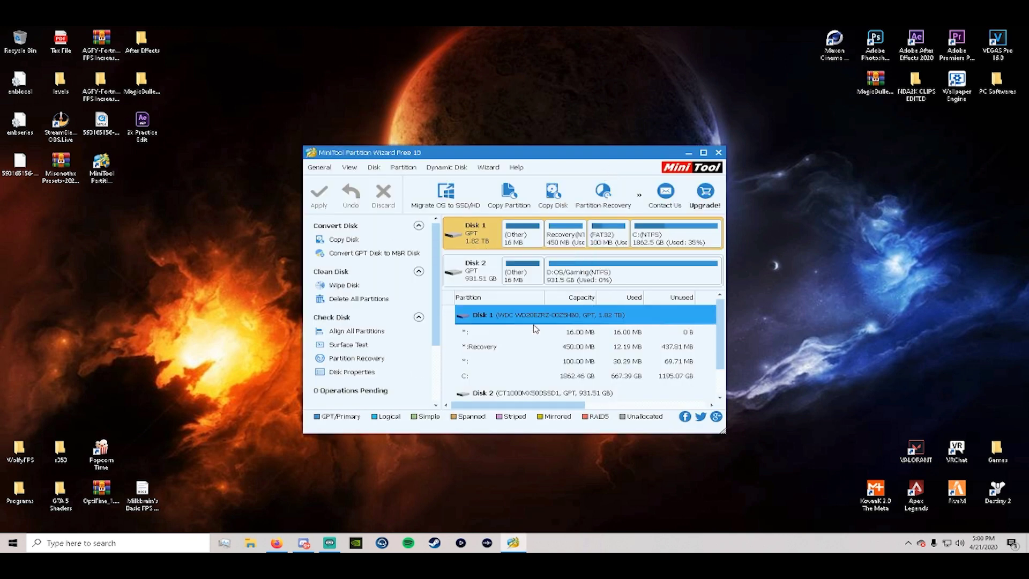
{"action": "left_click", "coordinate": [718, 296]}
{"action": "scroll", "coordinate": [593, 330], "scroll_direction": "down", "scroll_amount": 2}
{"action": "scroll", "coordinate": [592, 338], "scroll_direction": "up", "scroll_amount": 2}
- Start Migrate OS to SSD/HD with option A and select Disk 2 as destination
{"action": "left_click", "coordinate": [463, 198]}
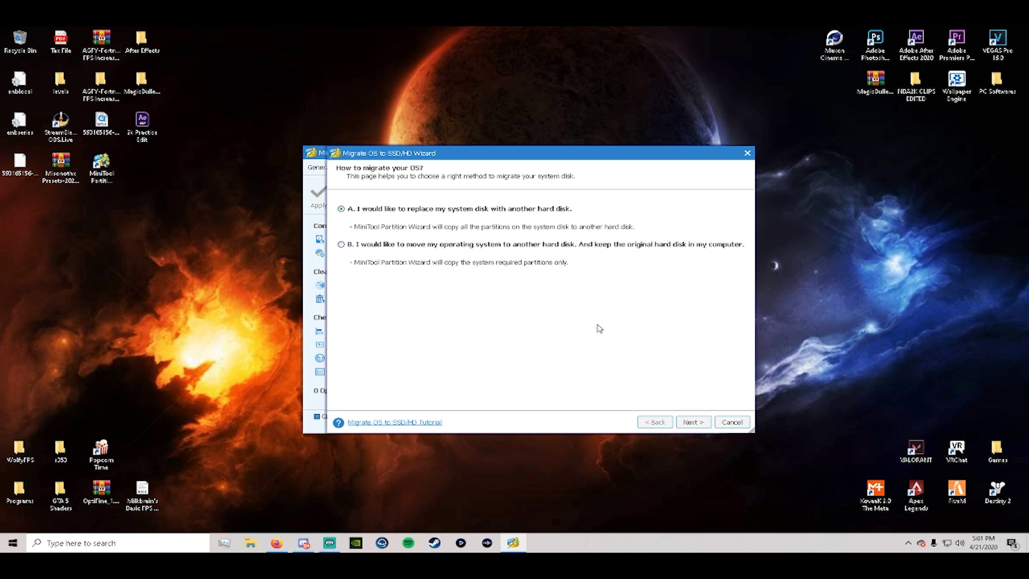
{"action": "left_click", "coordinate": [693, 422]}
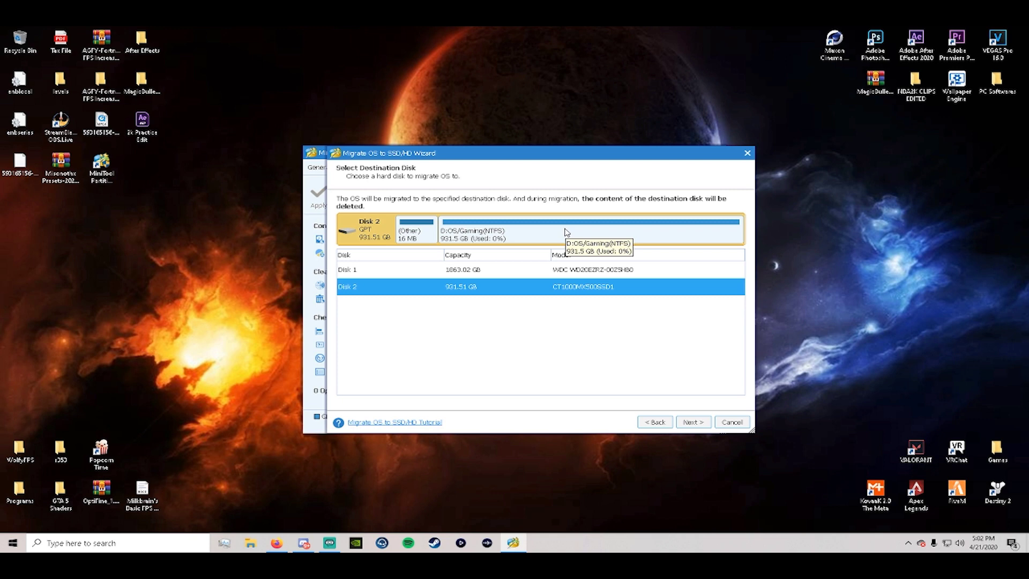
- Accept erasing Disk 2, review the partition sizes, and keep Fit partitions to entire disk
{"action": "left_click", "coordinate": [697, 423]}
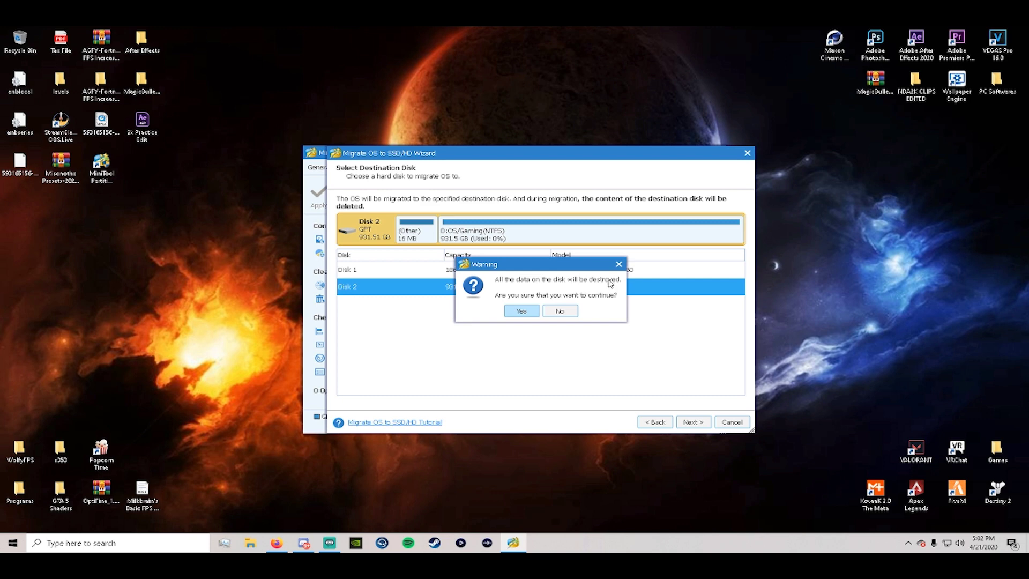
{"action": "left_click", "coordinate": [521, 312]}
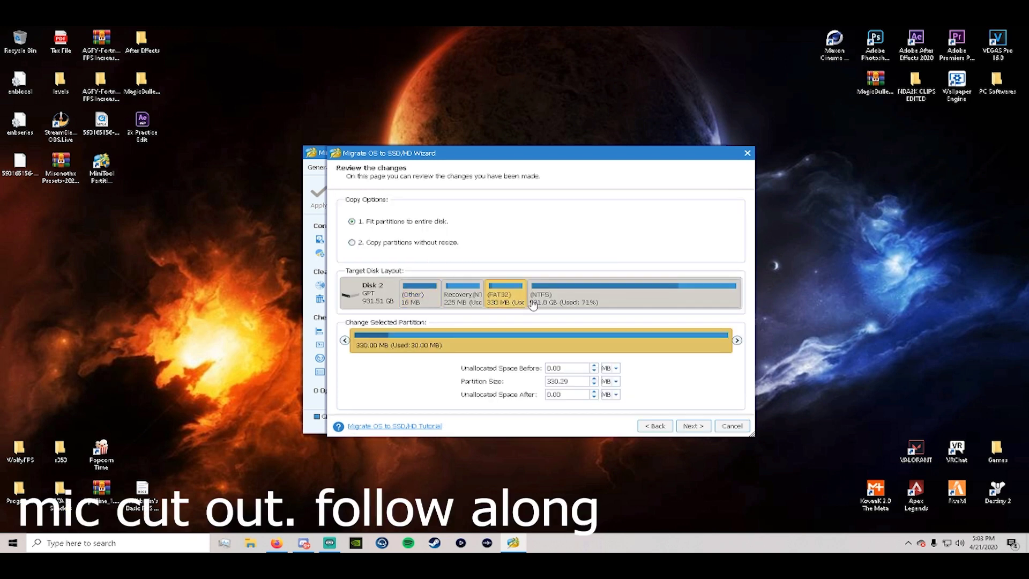
{"action": "left_click", "coordinate": [419, 305]}
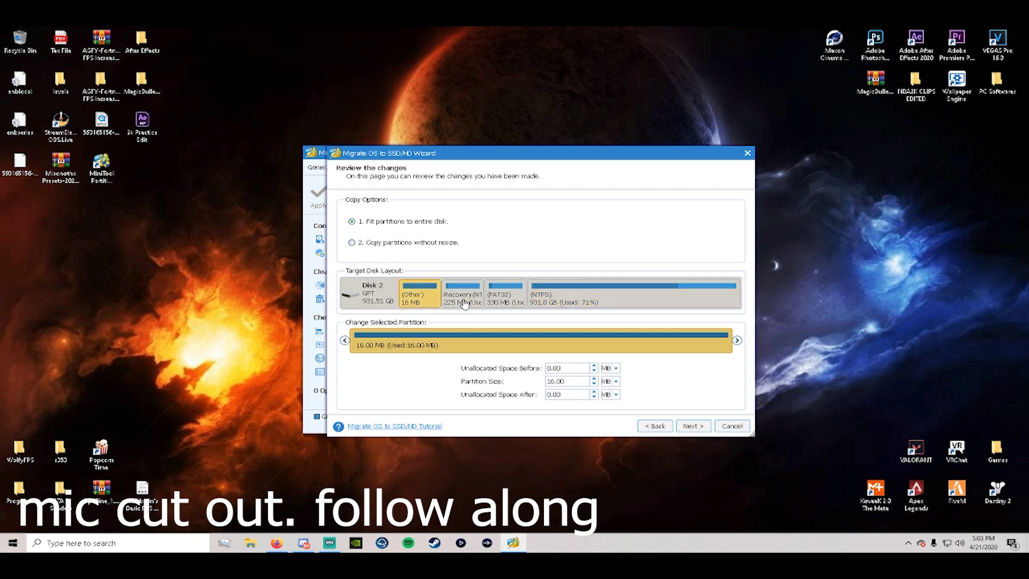
{"action": "left_click", "coordinate": [465, 305]}
{"action": "left_click", "coordinate": [517, 299]}
{"action": "left_click", "coordinate": [591, 300]}
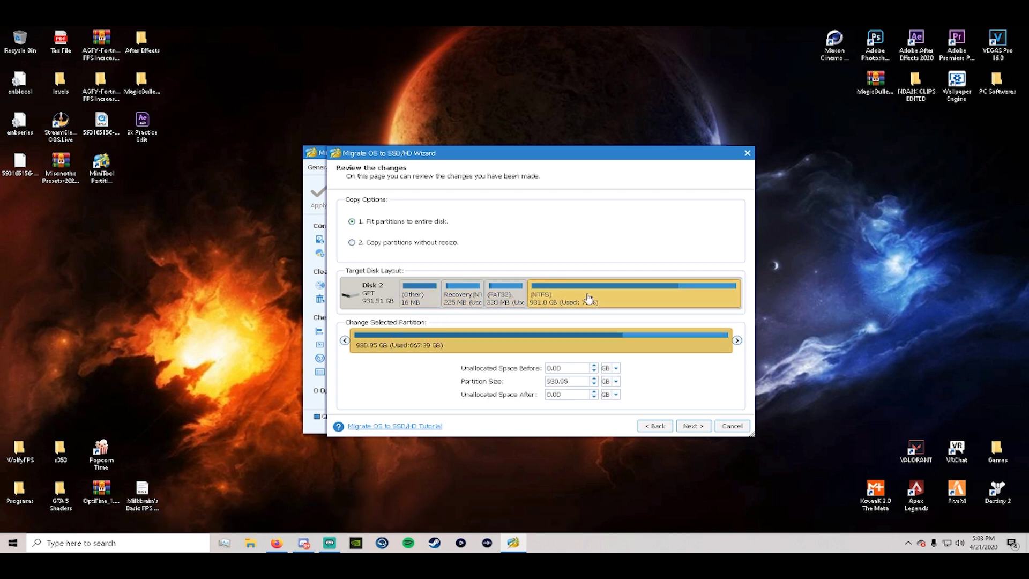
{"action": "left_click", "coordinate": [694, 426]}
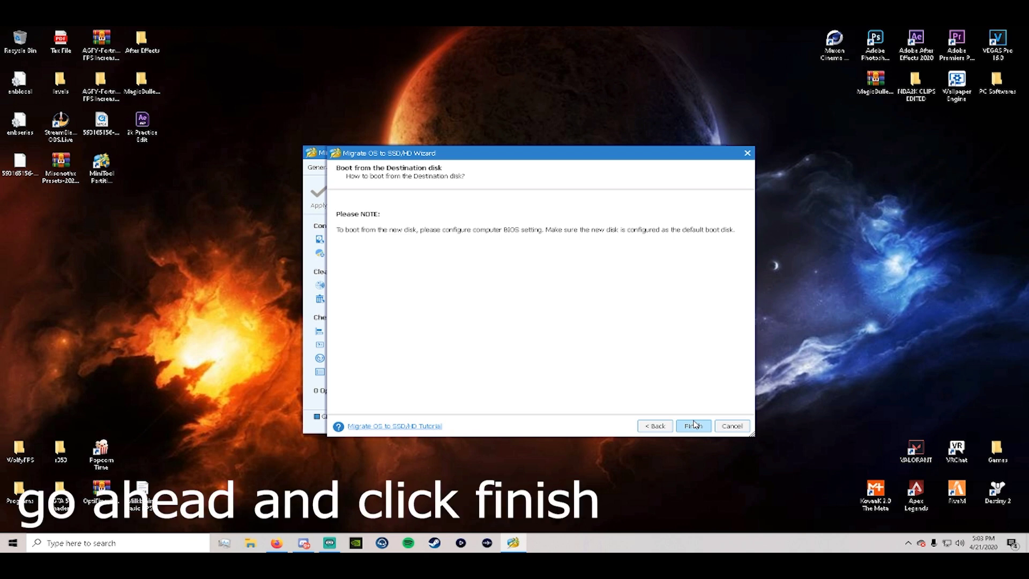
- Finish the wizard and apply the queued OS migration, confirming the Apply Changes prompt
{"action": "left_click", "coordinate": [694, 426]}
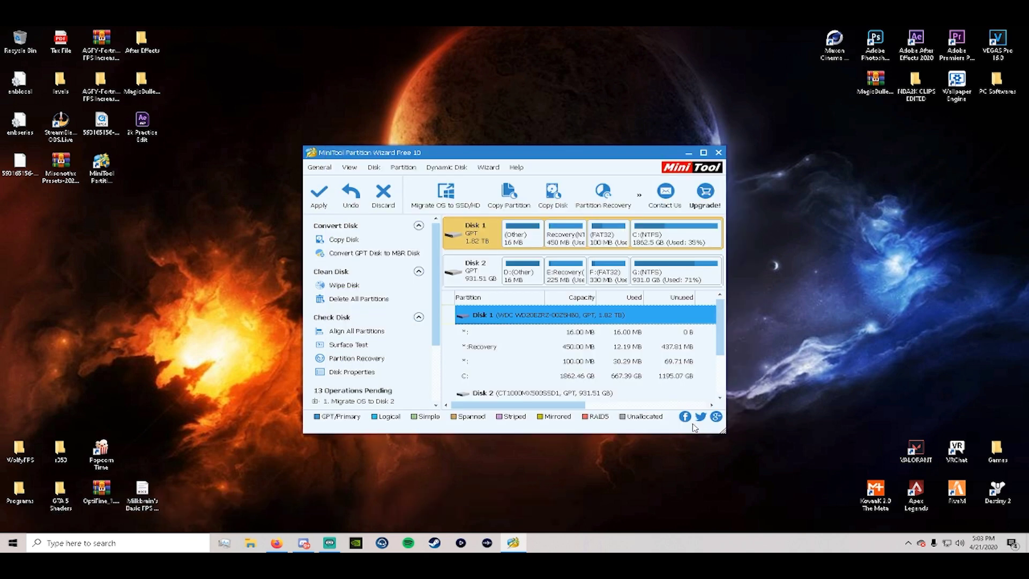
{"action": "left_click", "coordinate": [318, 206]}
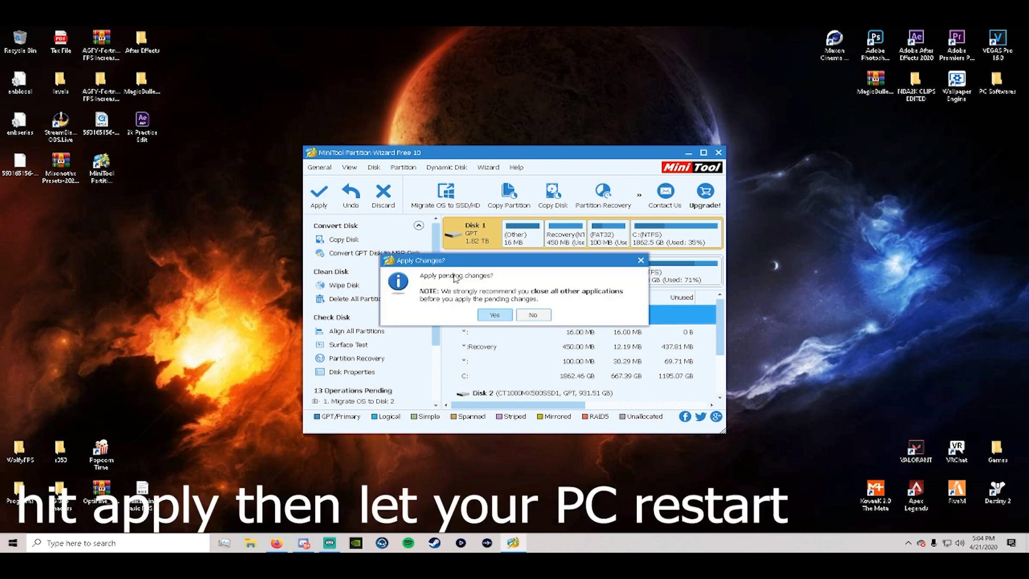
{"action": "left_click", "coordinate": [496, 315]}
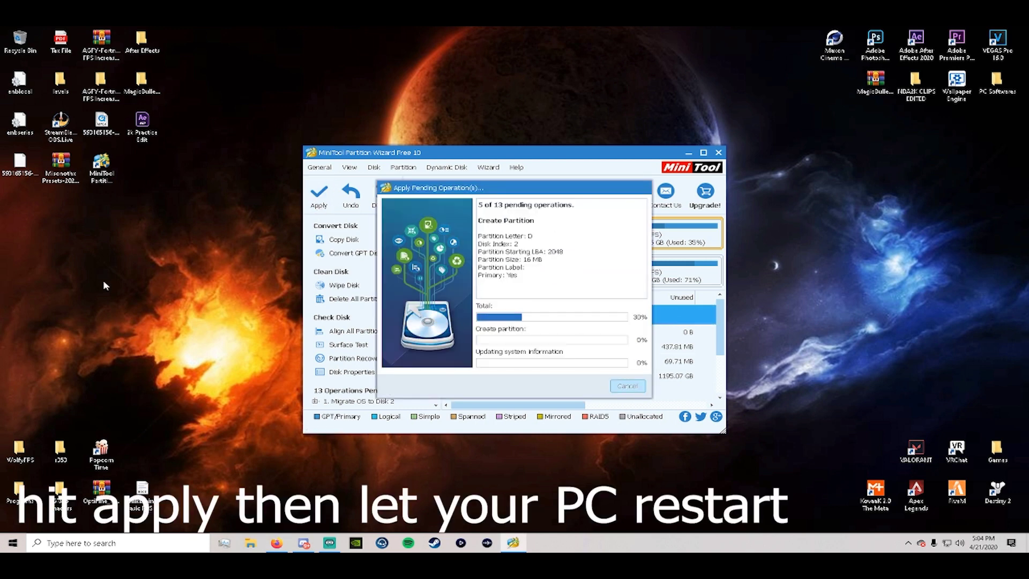